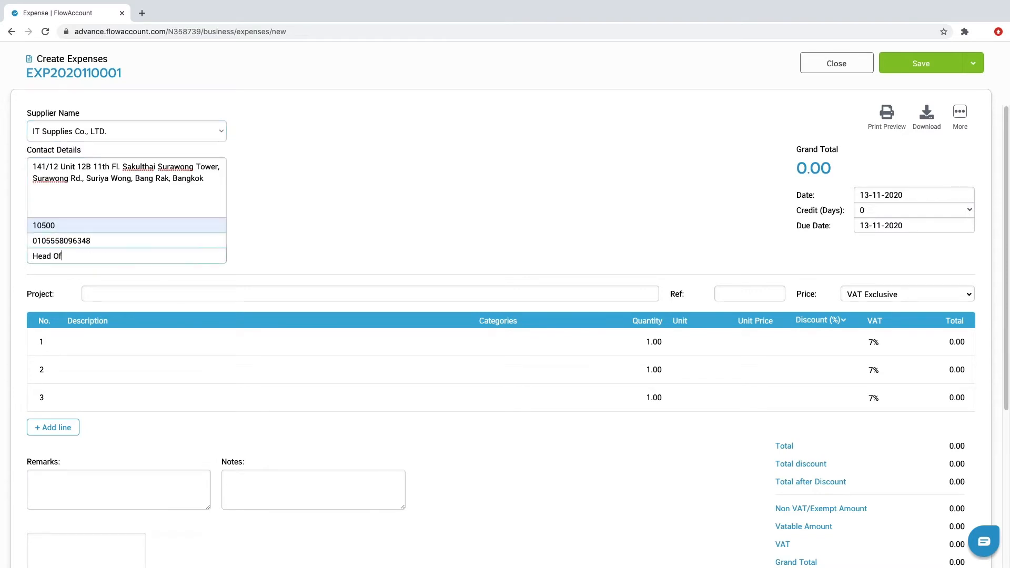
# - Complete the supplier's branch as Head Office and describe the first expense line as Acme Tablet
pyautogui.write('fice')
pyautogui.click(261, 342)
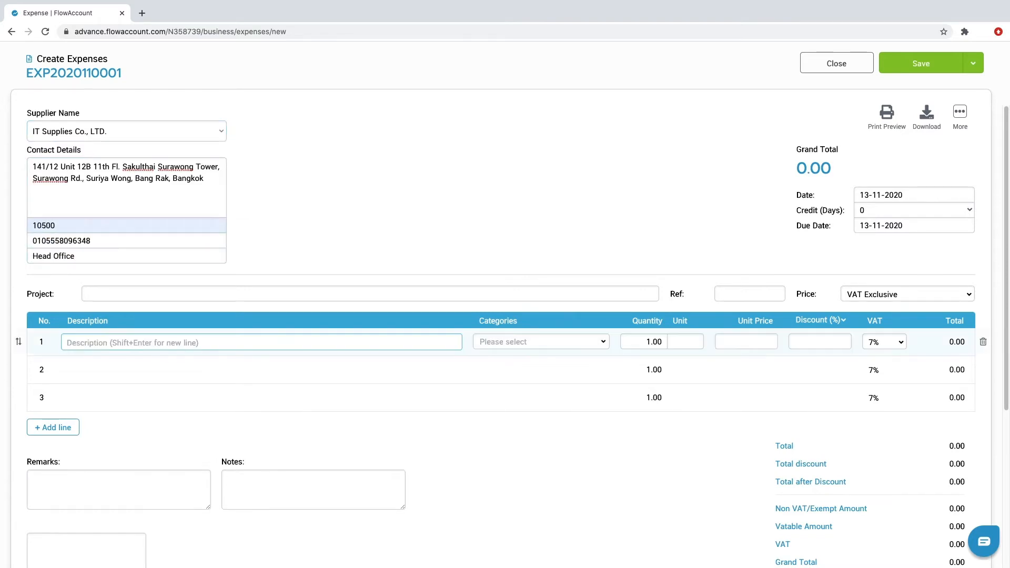
pyautogui.write('Acme Tablet')
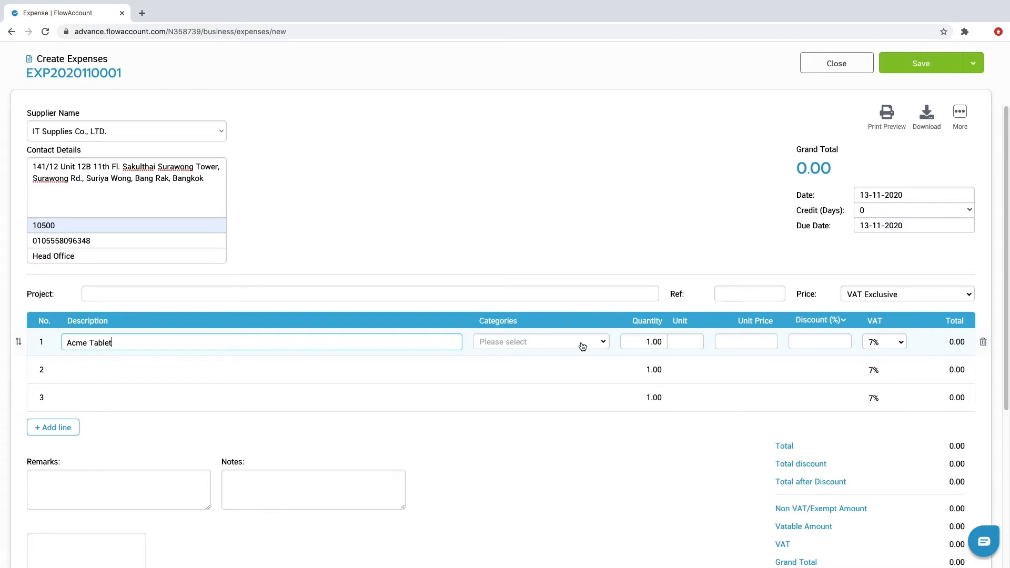
# - Assign the Acme Tablet line to the Computer/IT equipment category under Purchase Fixed Assets
pyautogui.click(582, 342)
pyautogui.scroll(-1, 595, 462)
pyautogui.scroll(-10, 595, 463)
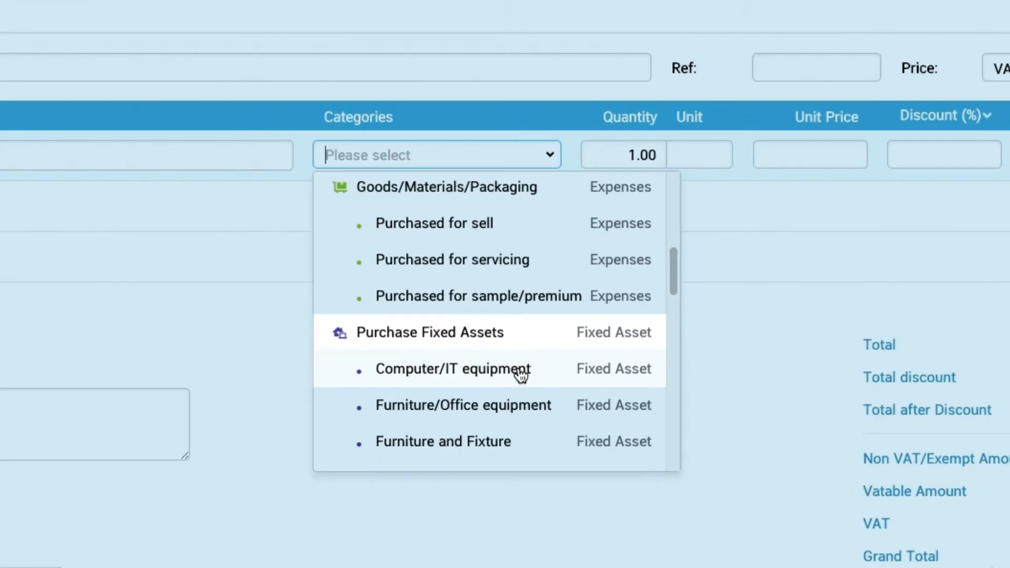
pyautogui.click(520, 372)
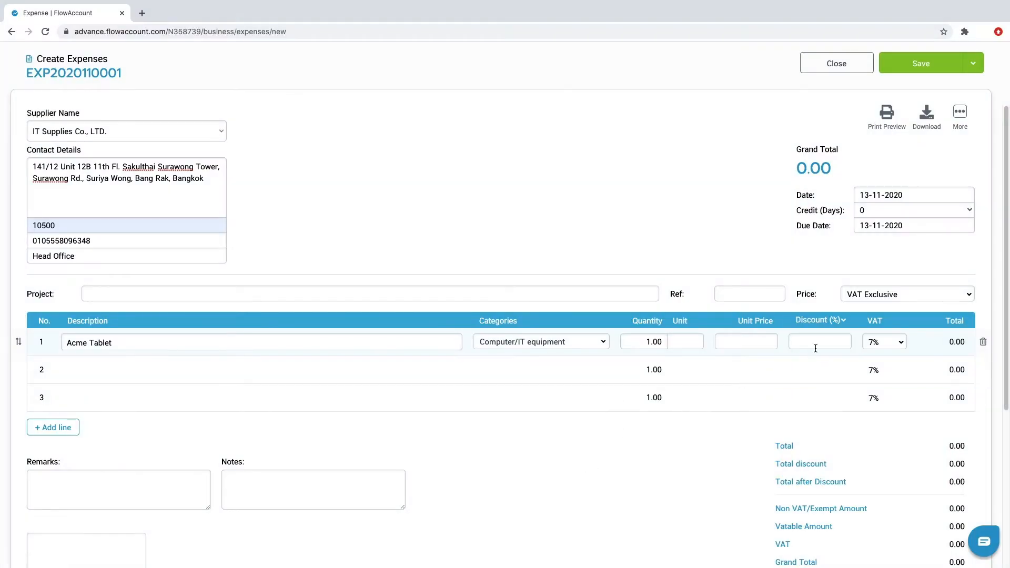
# - Set the Acme Tablet line's unit price to 35,000 and treat the expense prices as VAT Inclusive
pyautogui.click(770, 343)
pyautogui.write('350000.00')
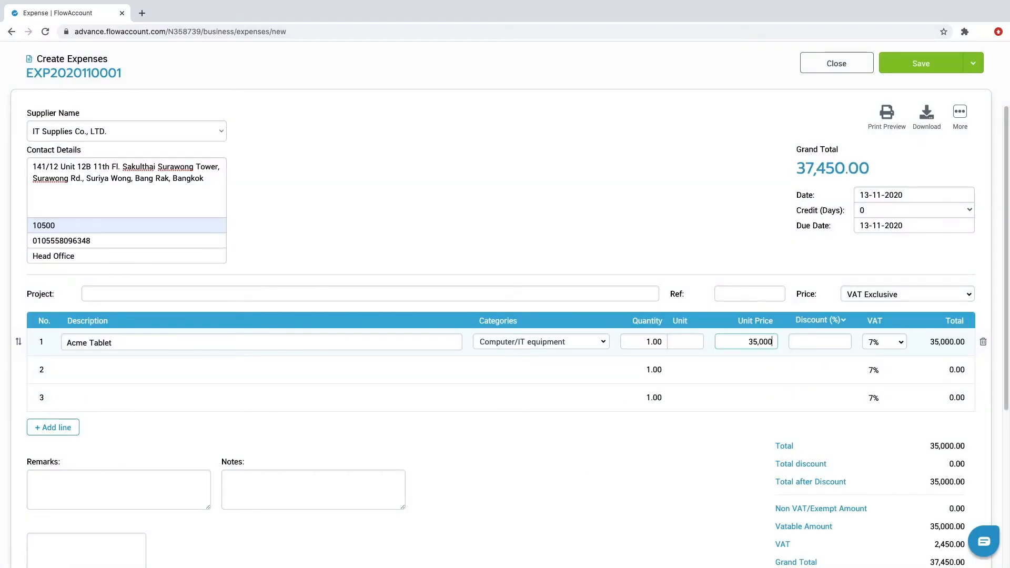
pyautogui.click(922, 294)
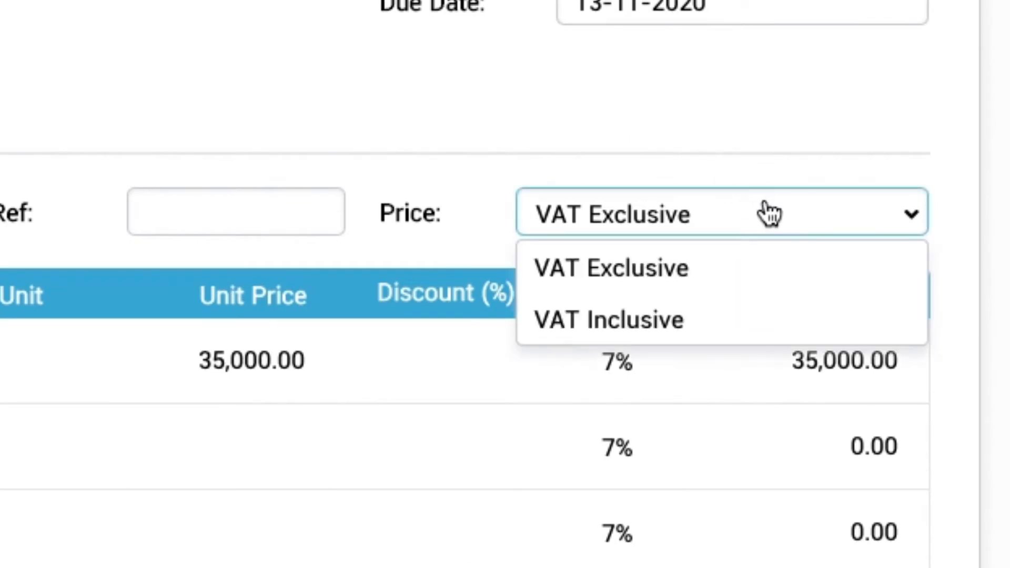
pyautogui.click(773, 310)
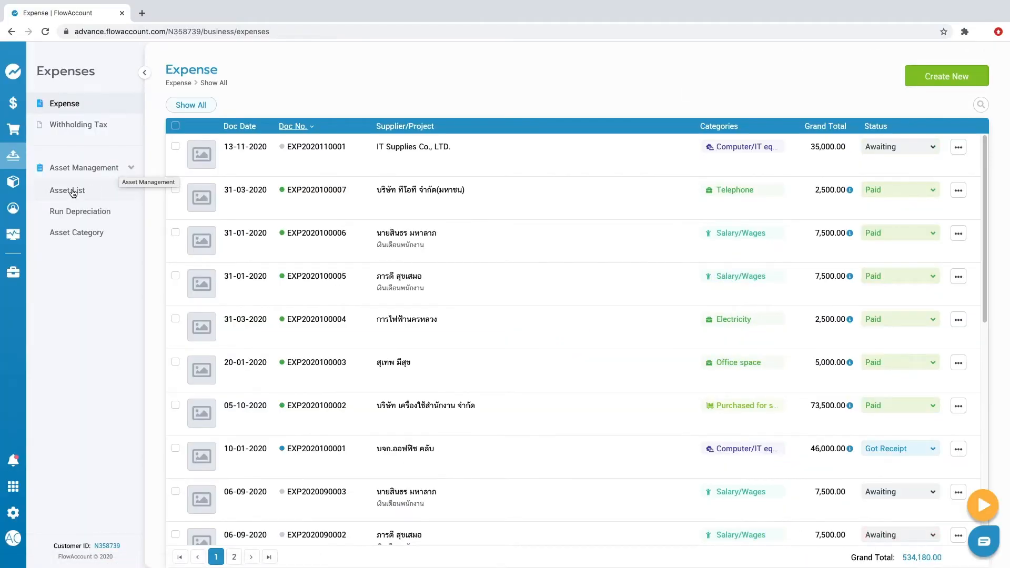
# - From the asset list, start adding an existing asset
pyautogui.click(70, 192)
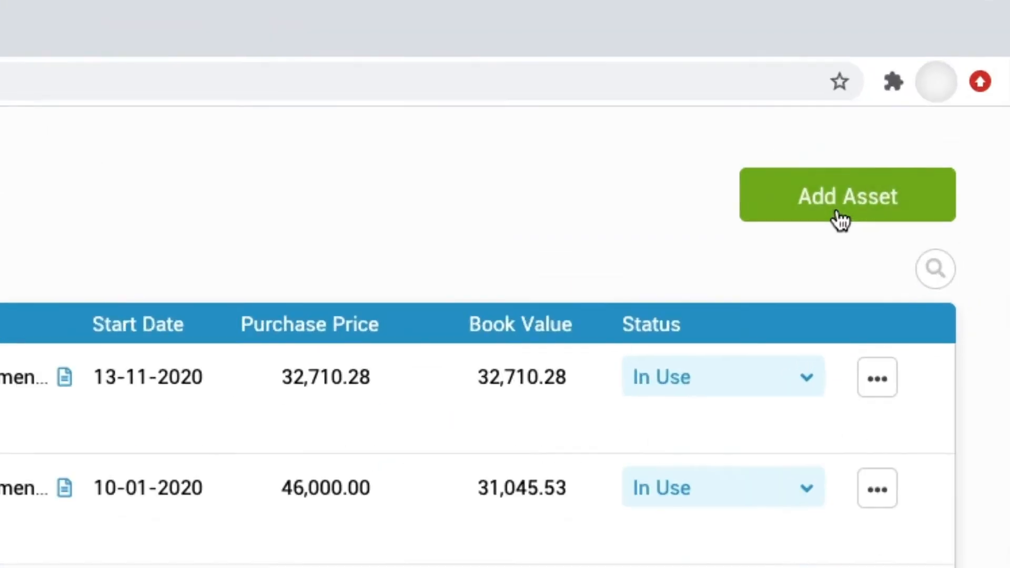
pyautogui.click(840, 219)
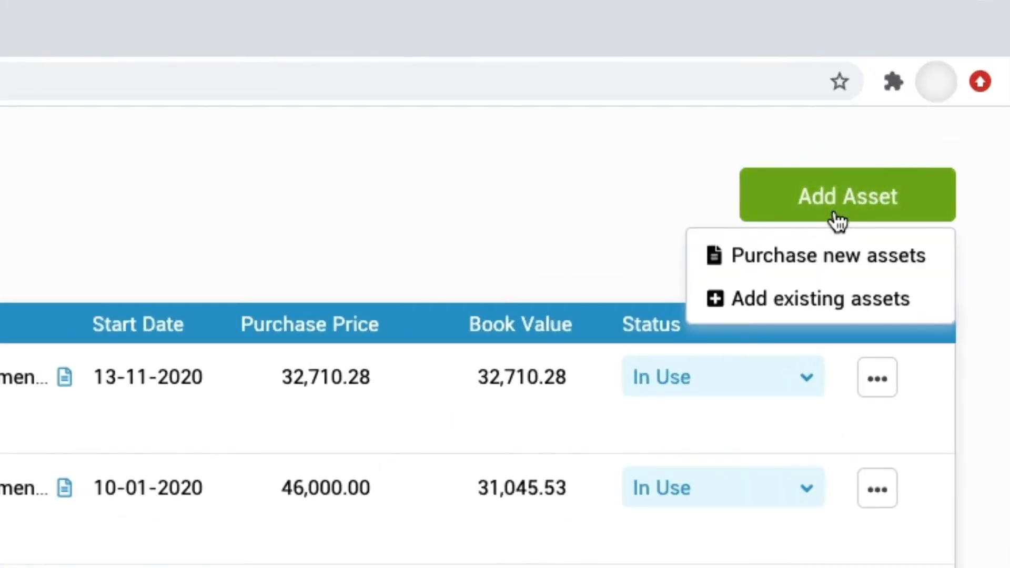
pyautogui.click(782, 300)
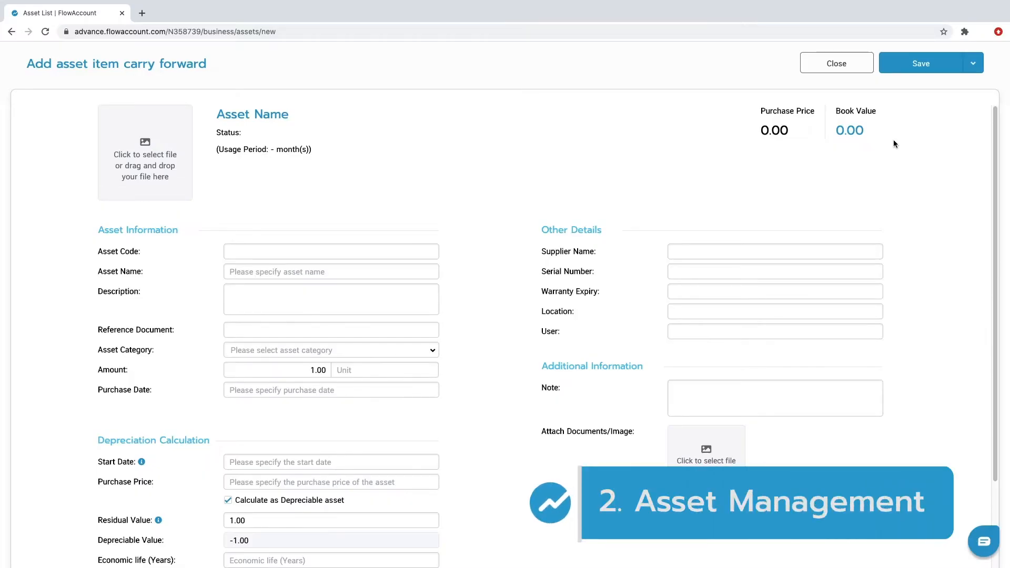
# - Name the asset Acme Tablet and assign it to the Computer/IT equipment / 12612 - Computer Equipments category
pyautogui.click(385, 268)
pyautogui.write('Acme Tablet')
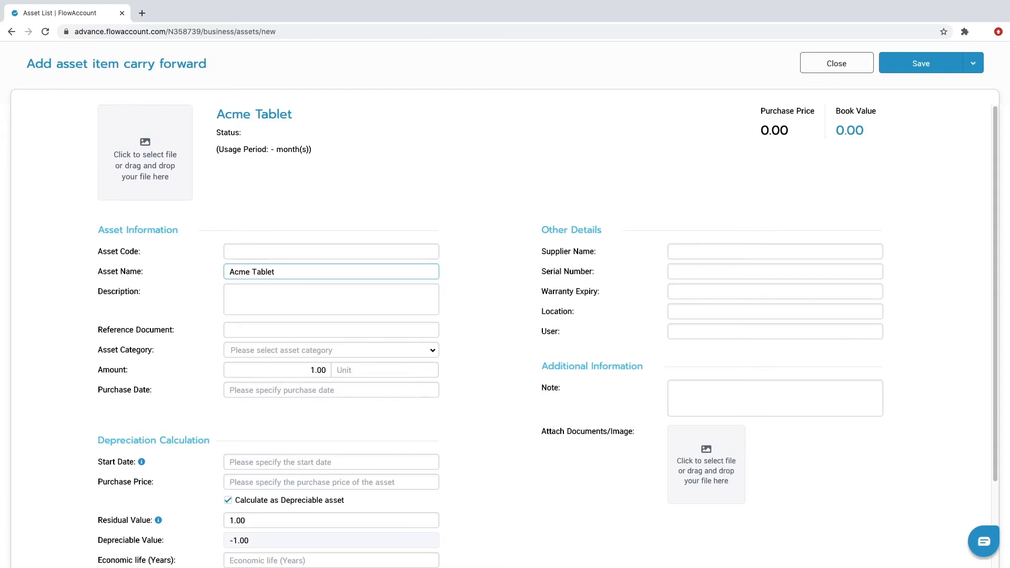
pyautogui.press('Tab')
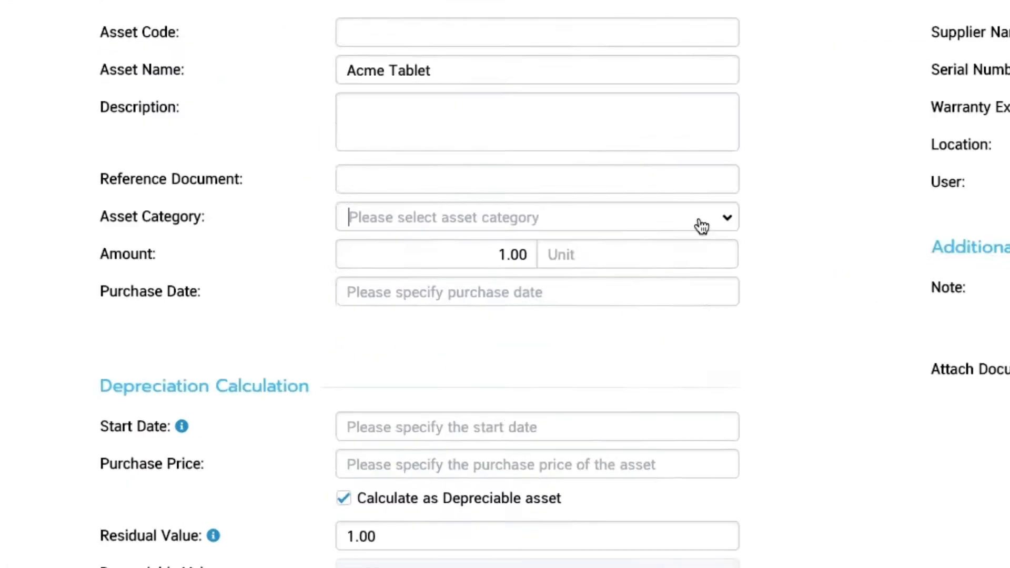
pyautogui.click(418, 350)
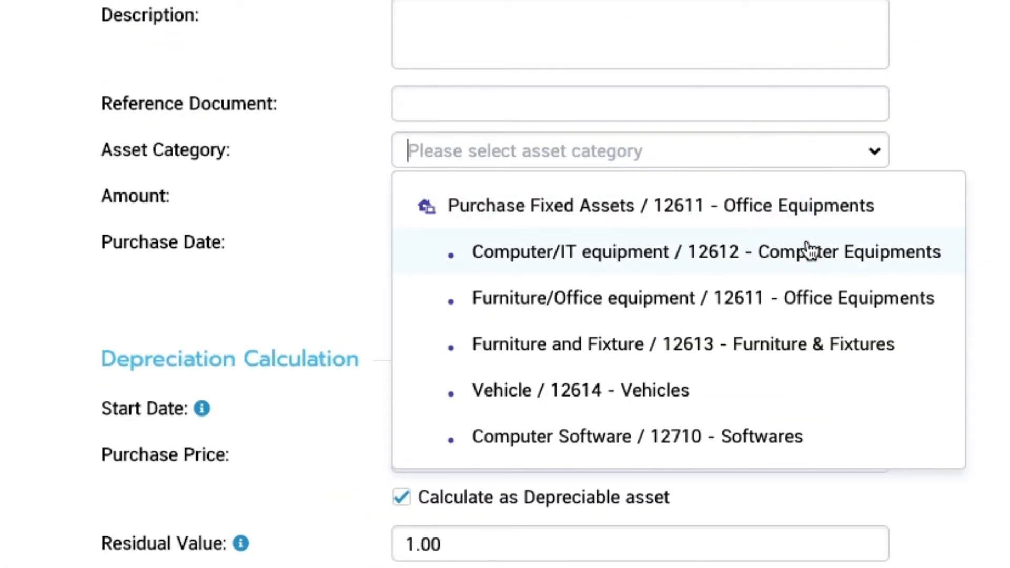
pyautogui.click(809, 252)
# - Set the asset's purchase date to 01-06-2018
pyautogui.click(547, 248)
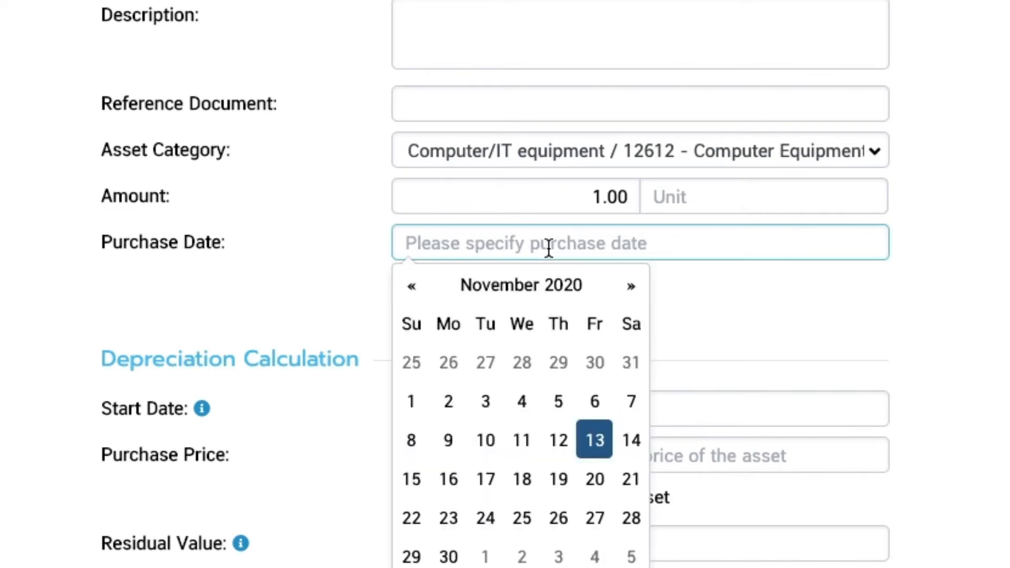
pyautogui.click(509, 200)
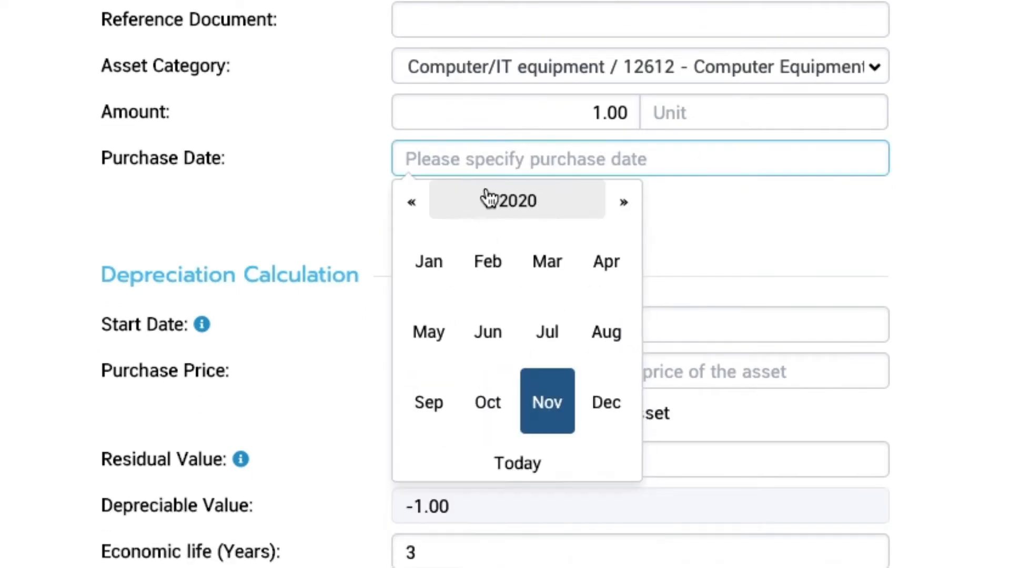
pyautogui.click(412, 203)
pyautogui.click(412, 203)
pyautogui.click(488, 322)
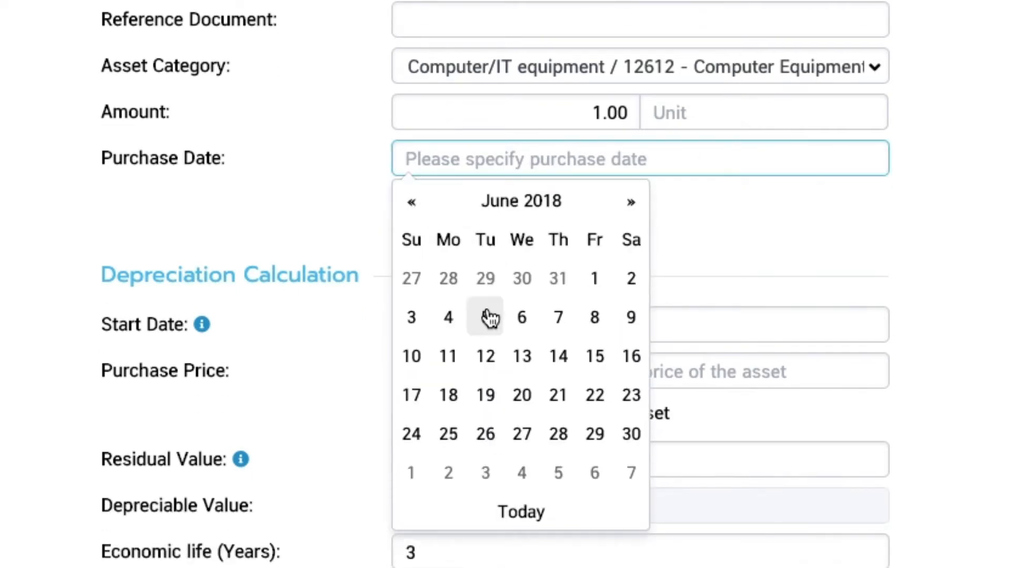
pyautogui.click(589, 284)
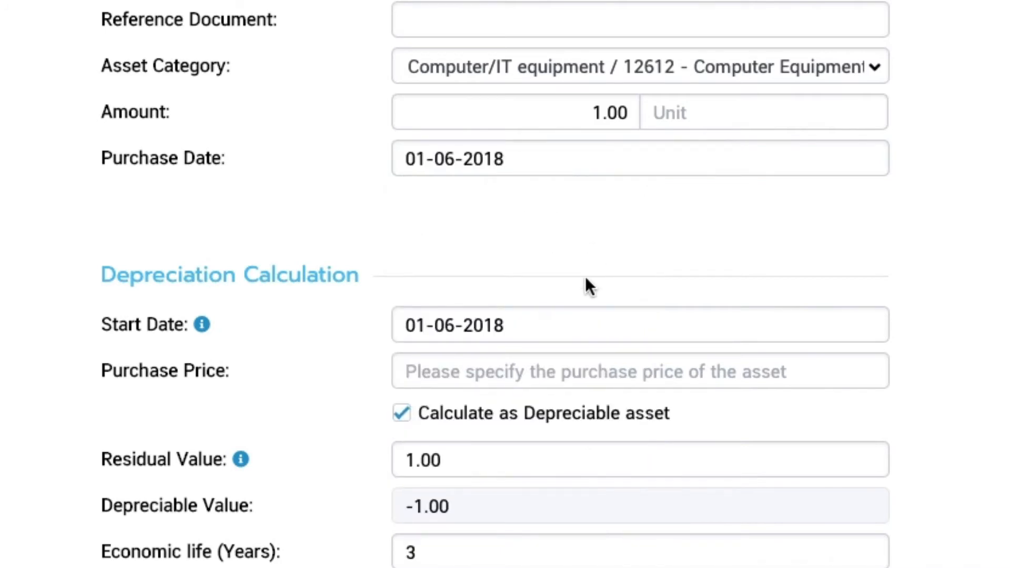
# - Keep the depreciation start date as it is and set the asset's purchase price to 35,000
pyautogui.click(571, 320)
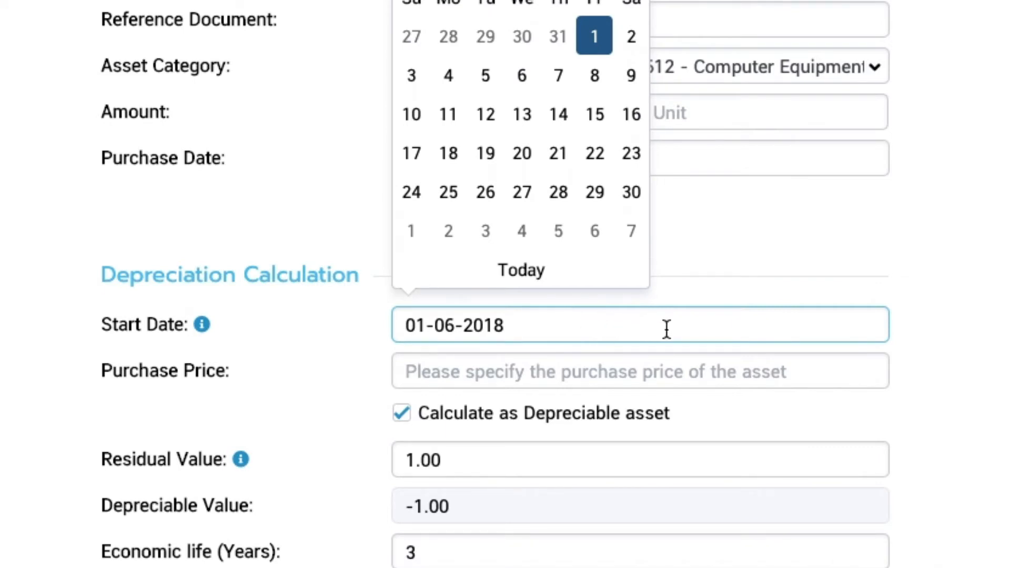
pyautogui.click(1001, 394)
pyautogui.scroll(-1, 1002, 394)
pyautogui.scroll(-4, 505, 284)
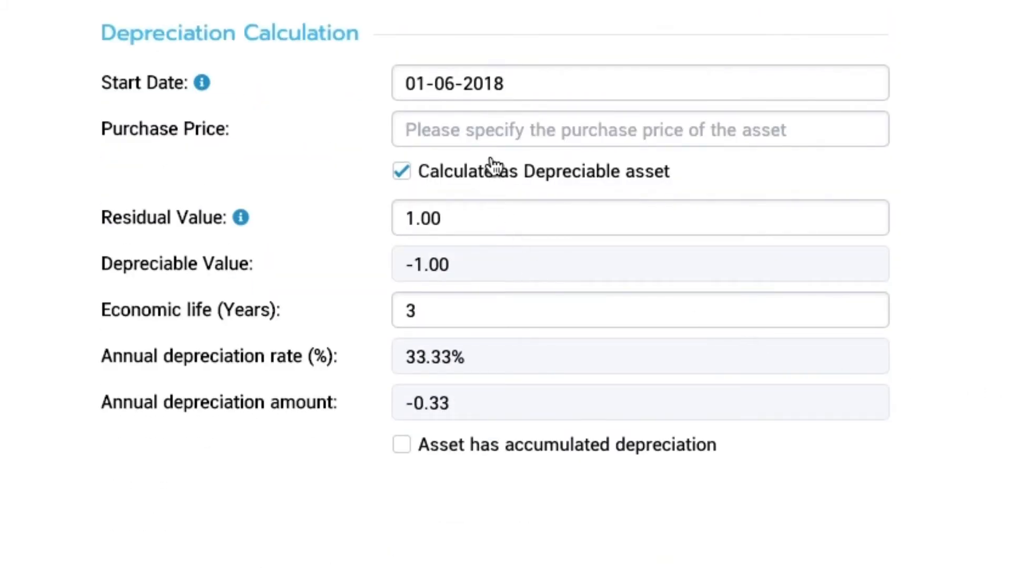
pyautogui.click(496, 136)
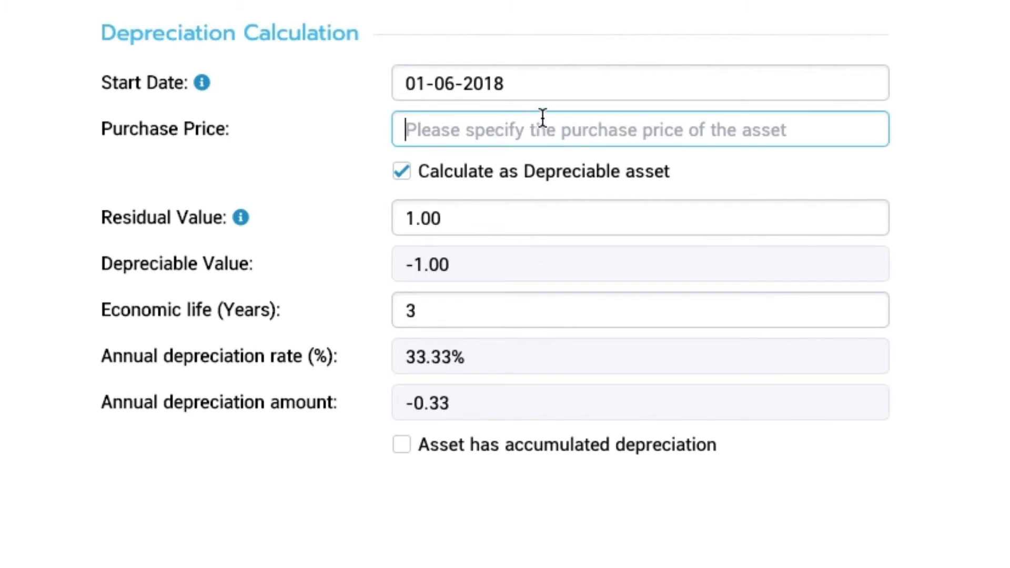
pyautogui.write('35,000')
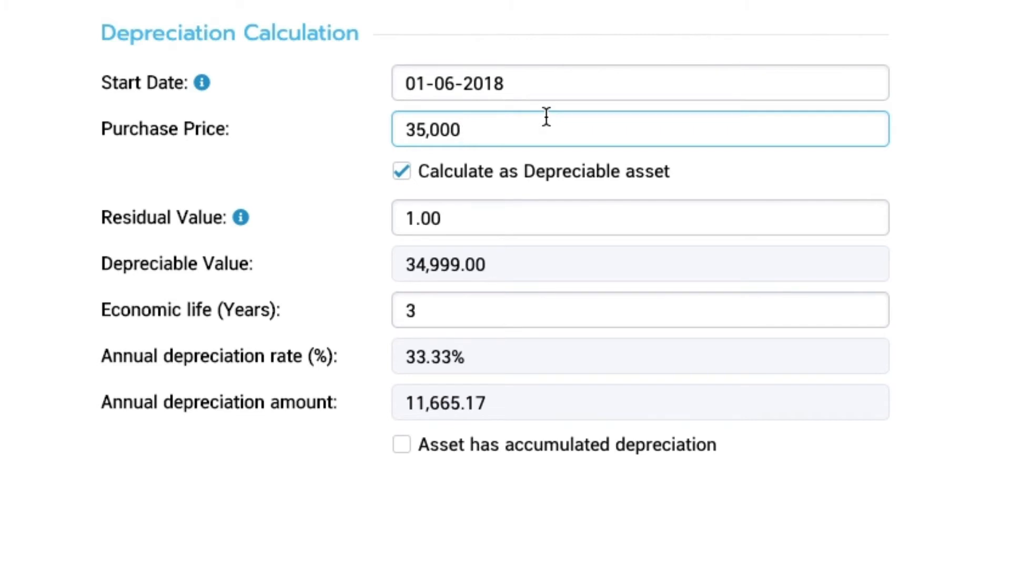
# - Review the asset's residual value and economic life without changing them
pyautogui.click(482, 212)
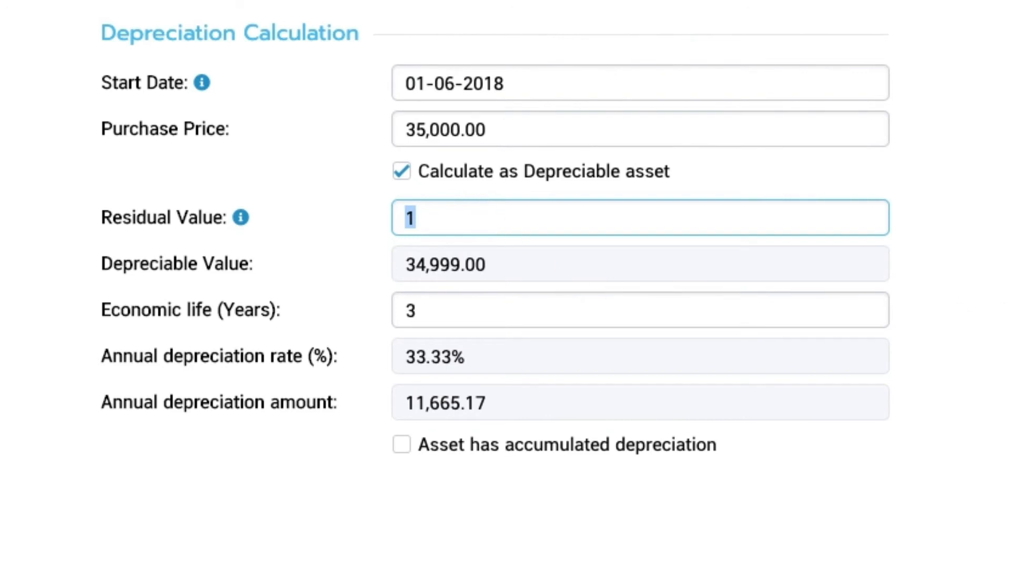
pyautogui.press('Tab')
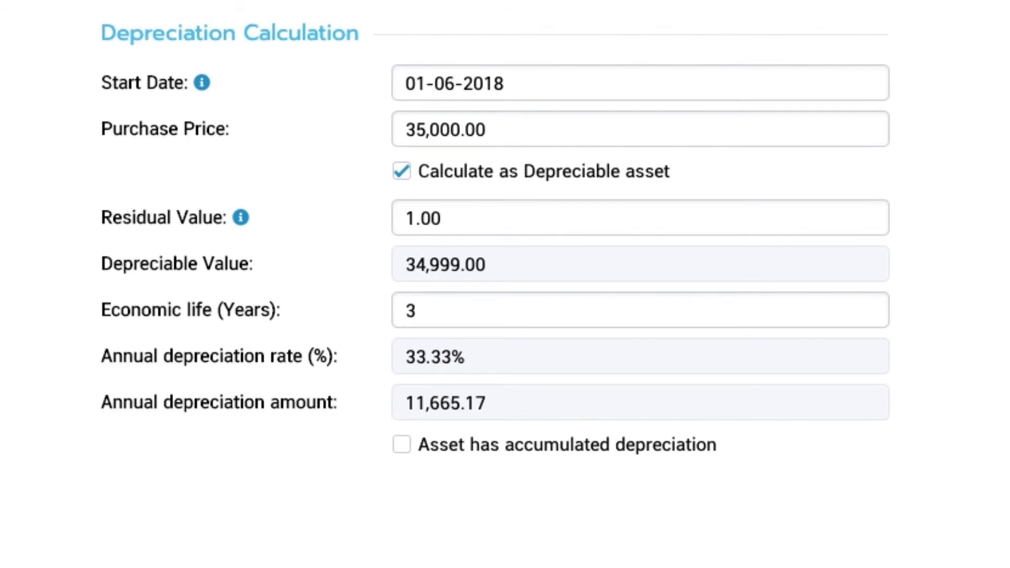
pyautogui.click(621, 300)
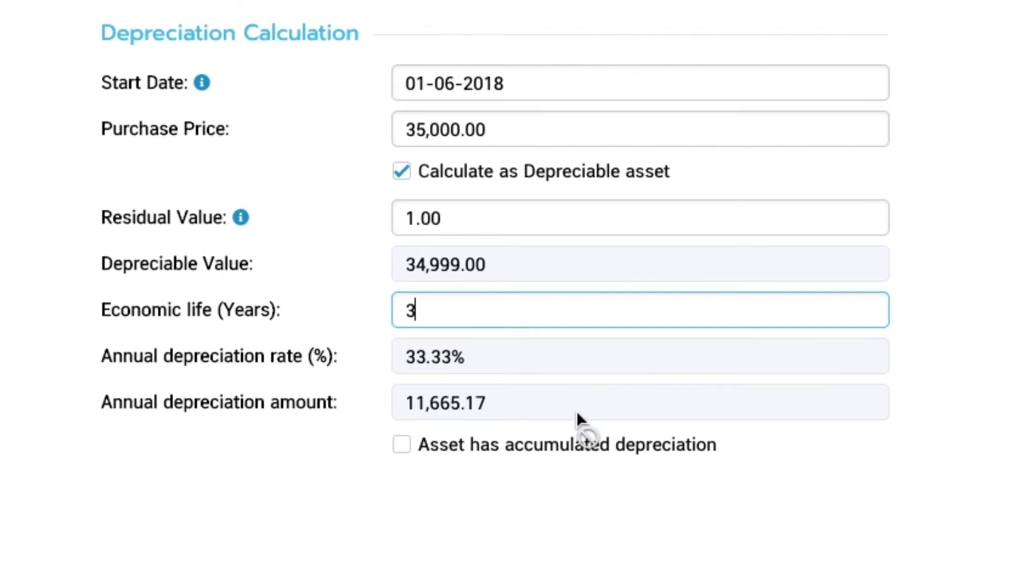
pyautogui.click(525, 457)
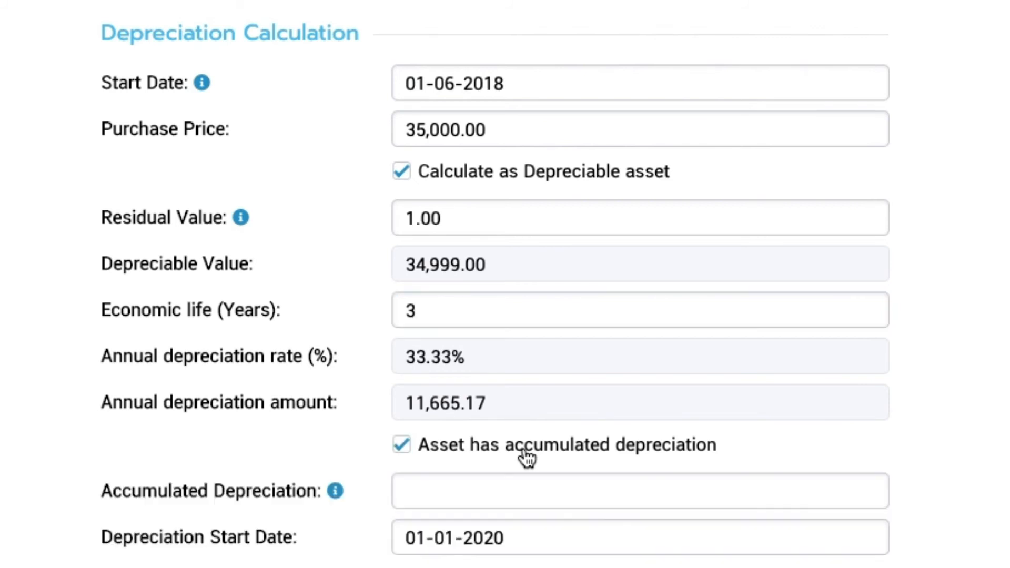
pyautogui.scroll(-1, 525, 457)
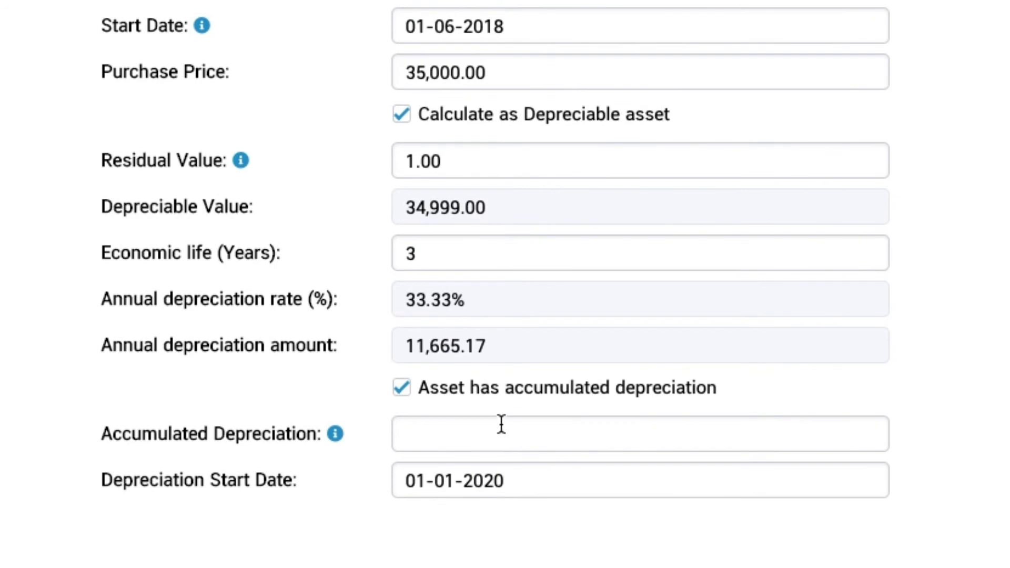
pyautogui.click(501, 428)
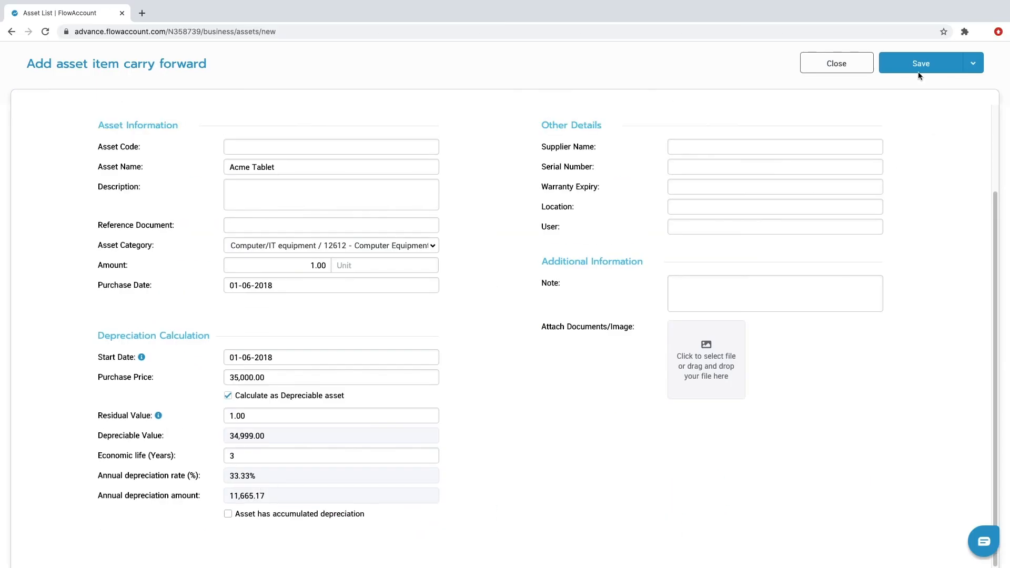
# - Save the carried-forward asset, return to the asset list and show the status options for the 13-11-2020 Acme Tablet
pyautogui.click(917, 69)
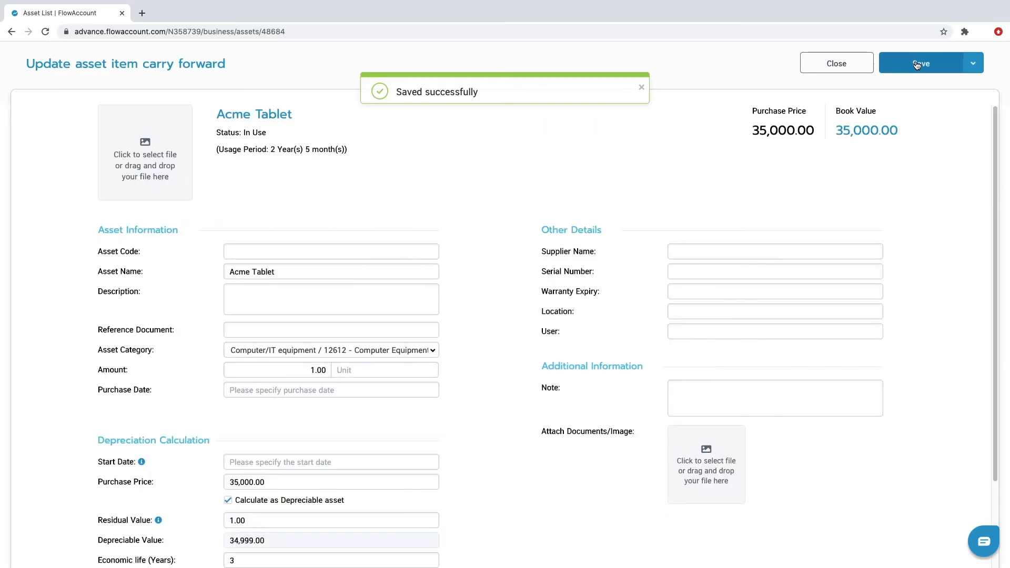
pyautogui.click(856, 66)
pyautogui.click(927, 149)
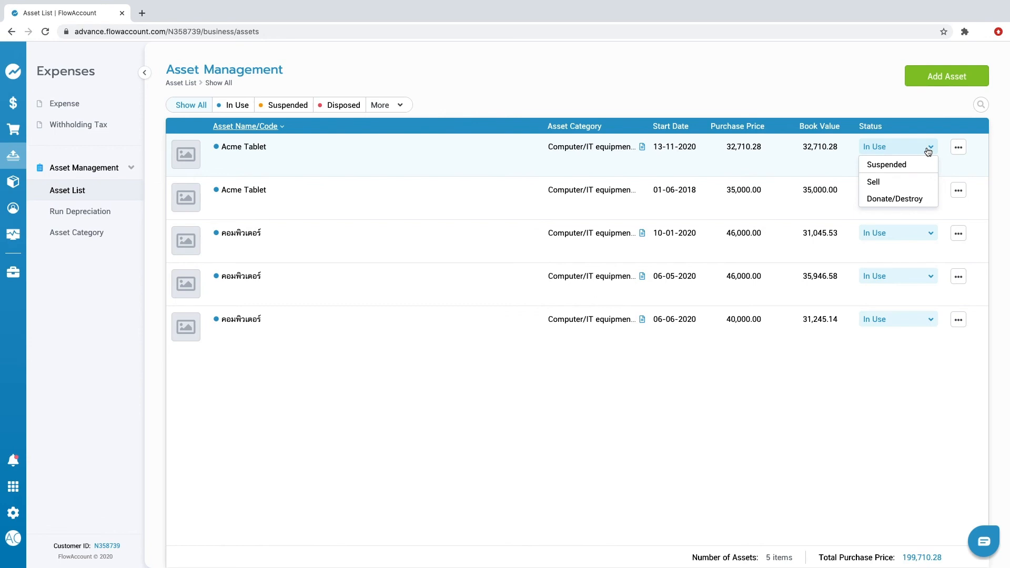
# - Record the calculated depreciation for the period 01 January - 31 December 2020
pyautogui.click(96, 216)
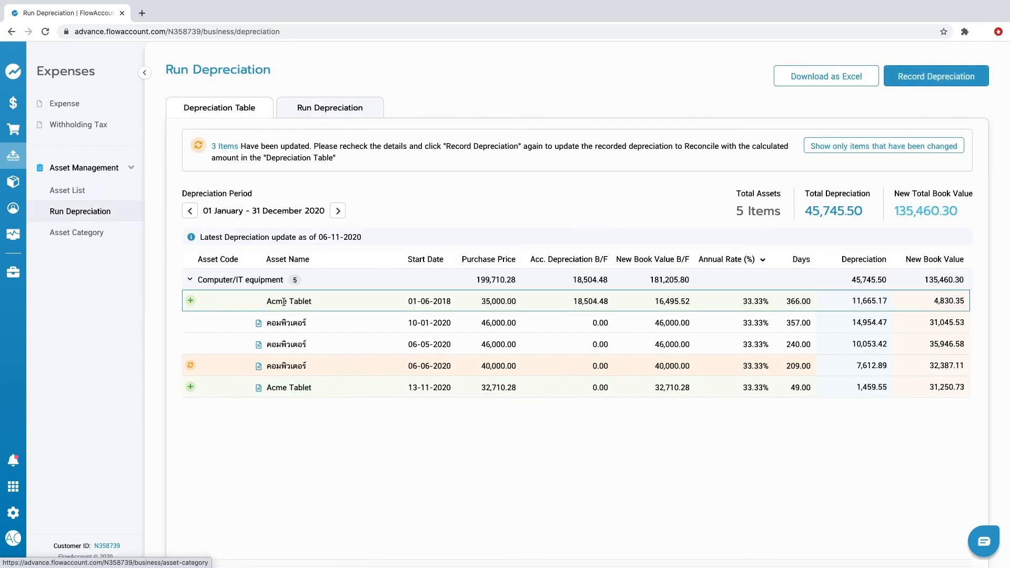
pyautogui.click(942, 83)
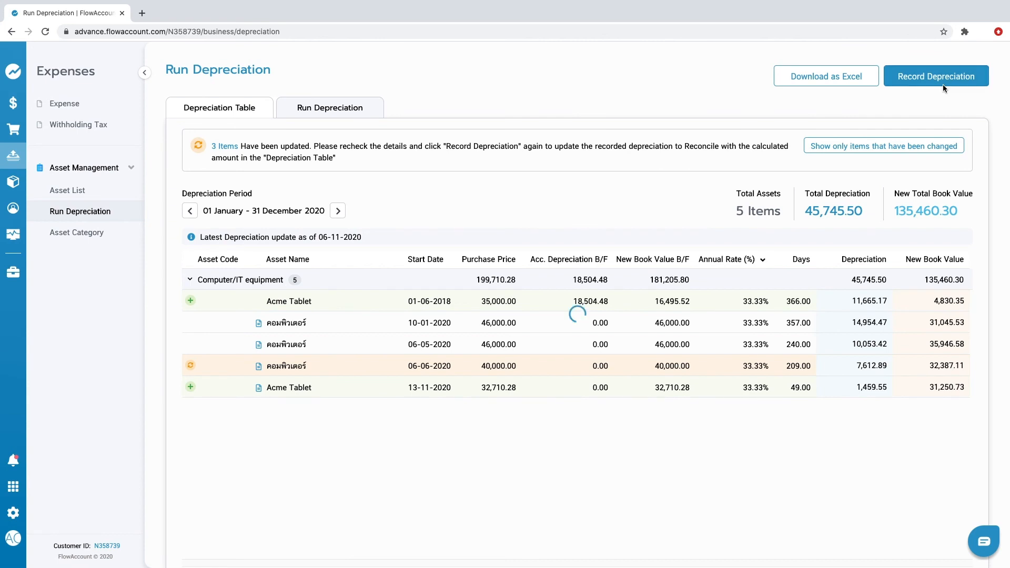